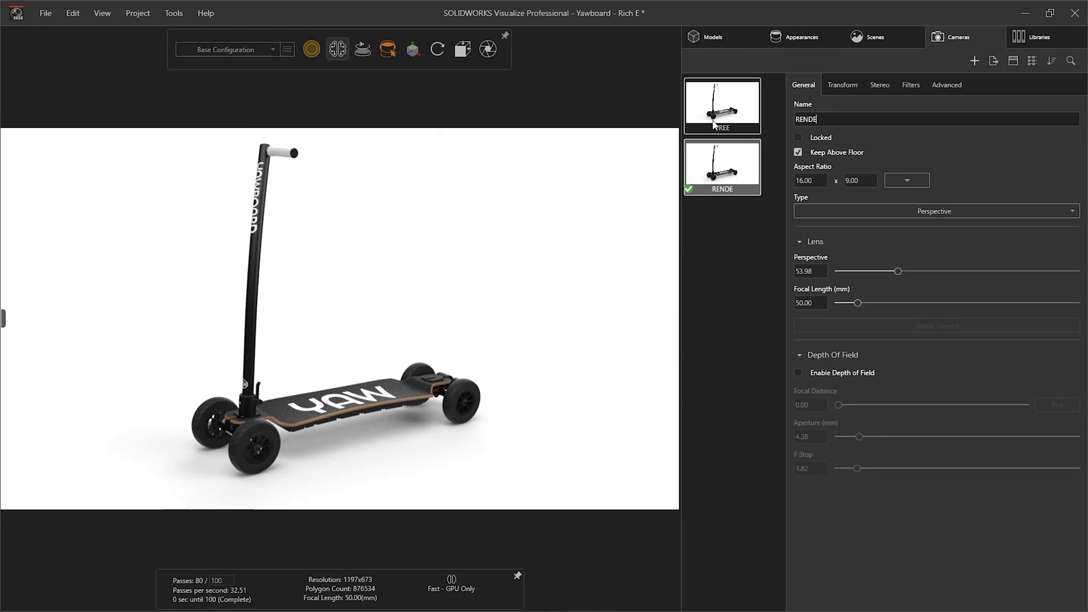
Rename the new camera RENDER 1 and enable its rule-of-thirds grid overlay.
text(R 1)
click(946, 85)
click(798, 234)
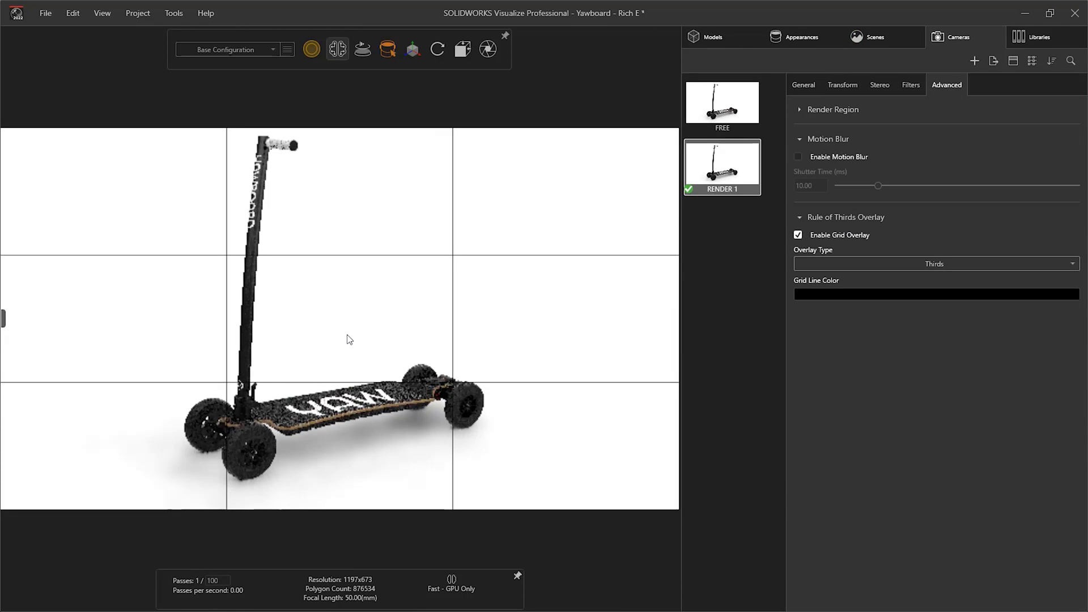
scroll(352, 340, up, 2)
Add two more cameras, a scooter side view and a low wheel close-up, with thirds grid overlay.
click(462, 50)
click(494, 145)
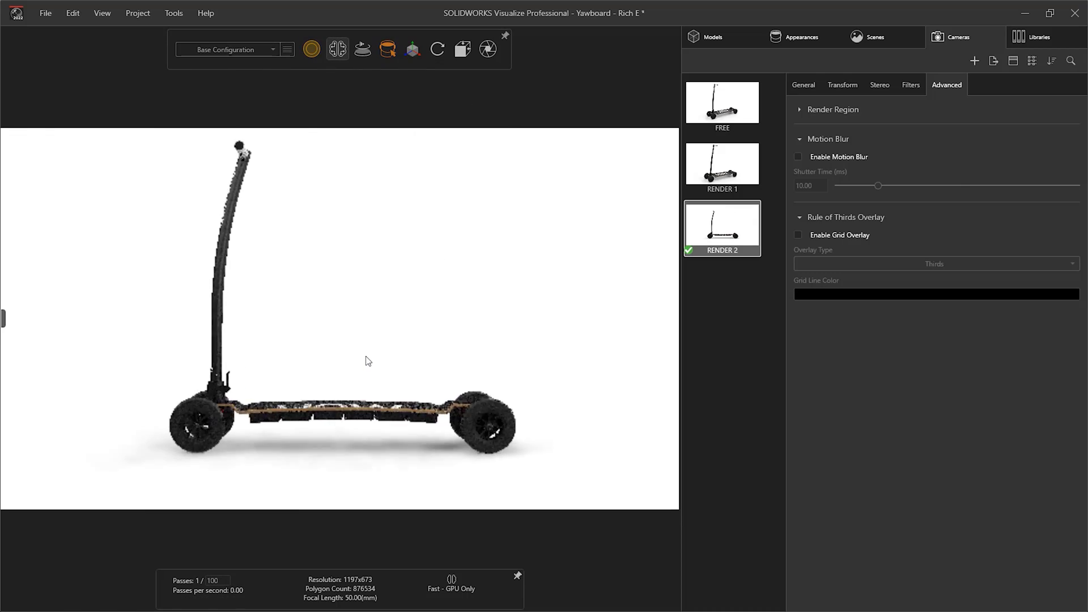
click(733, 294)
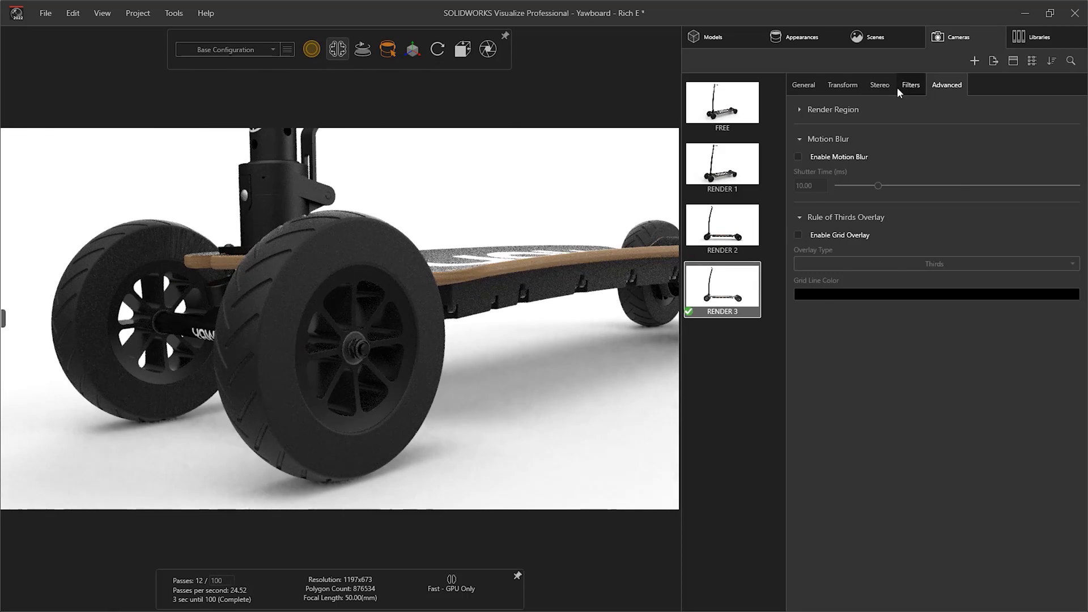
click(803, 85)
click(946, 85)
click(799, 235)
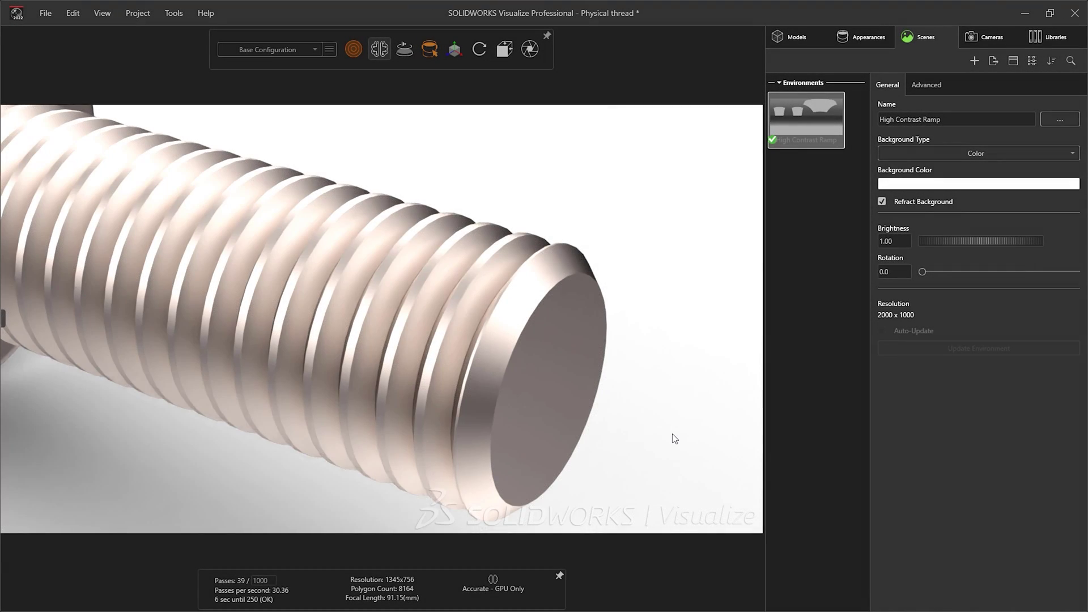
Orbit the bolt's thread mesh in wireframe Preview, then return to Accurate rendering and zoom out.
key(p)
drag(607, 418, 452, 393)
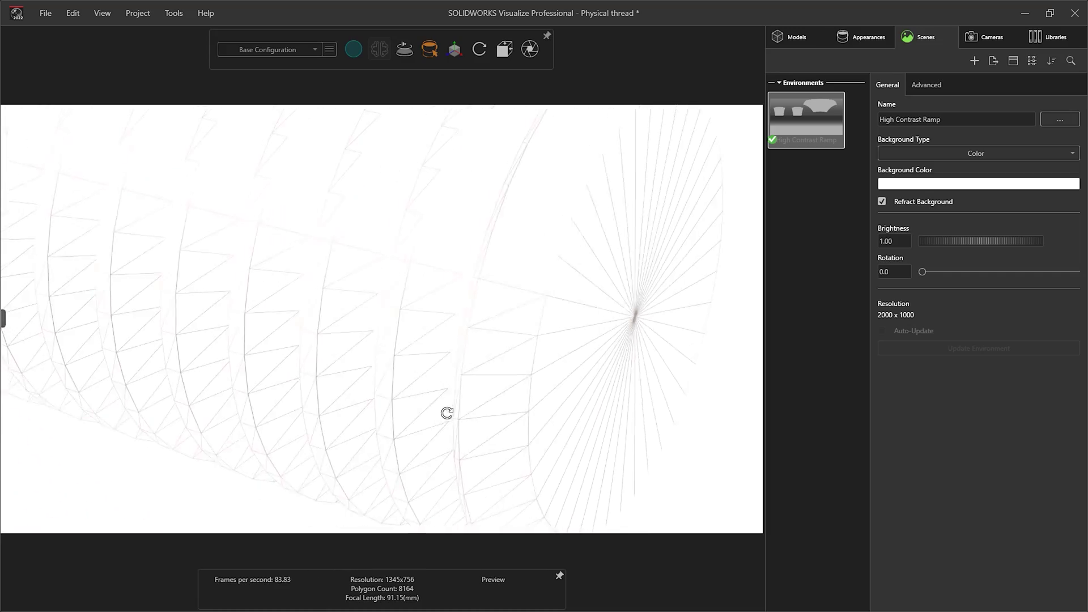
key(p)
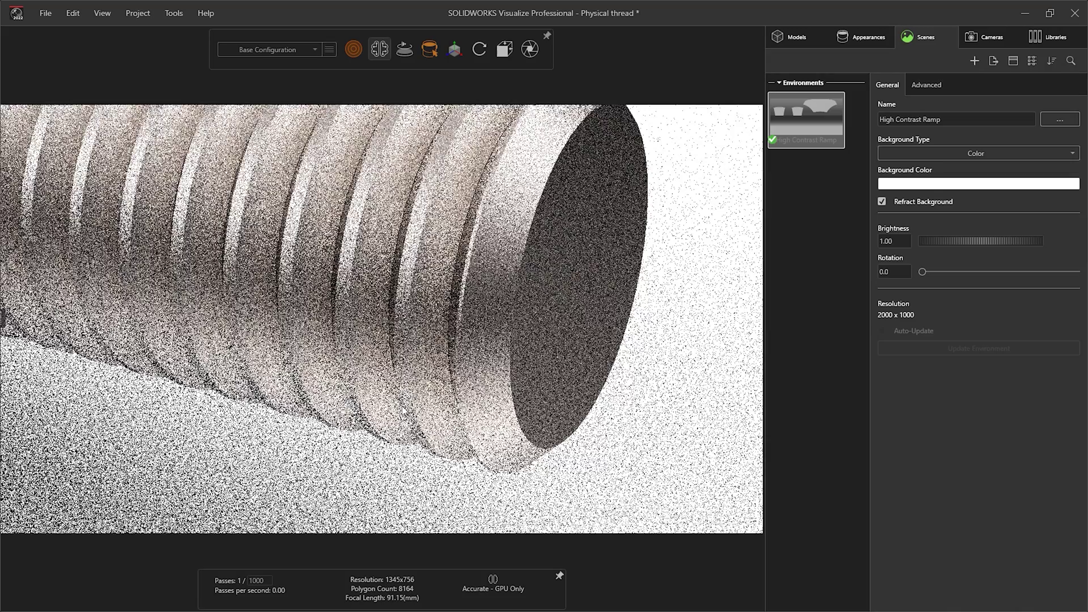
scroll(404, 411, down, 5)
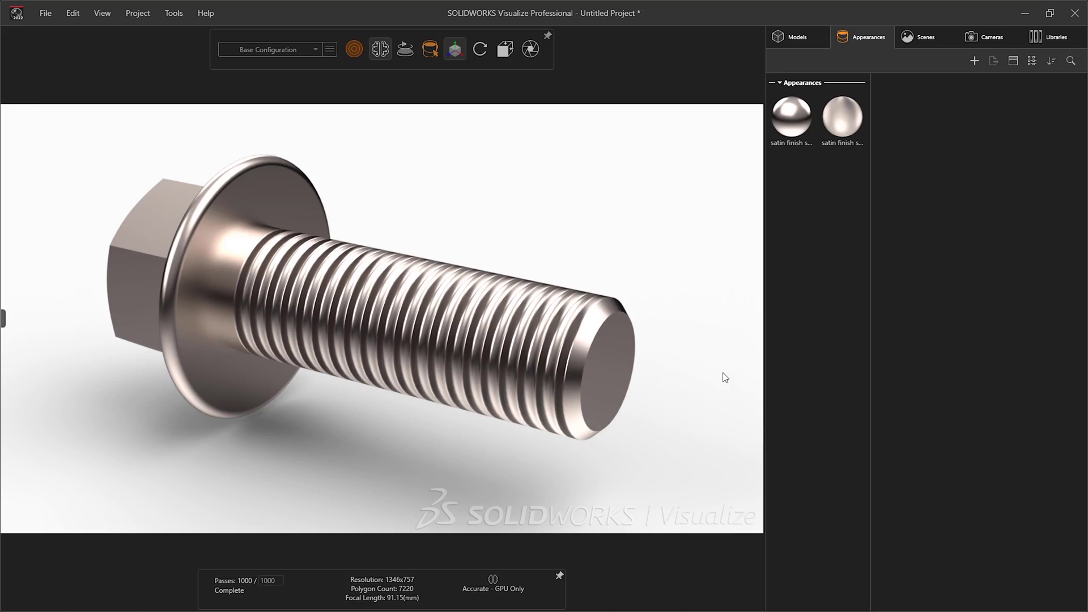
Orbit the bolt and zoom into its mesh in Preview mode, then return to Accurate.
drag(725, 378, 565, 358)
key(p)
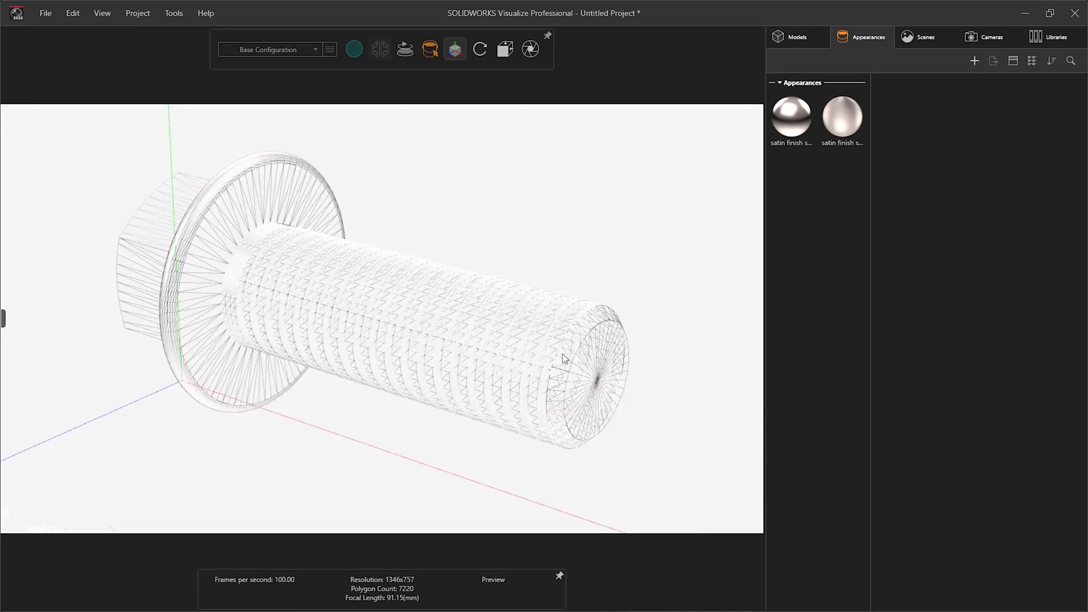
scroll(538, 352, up, 10)
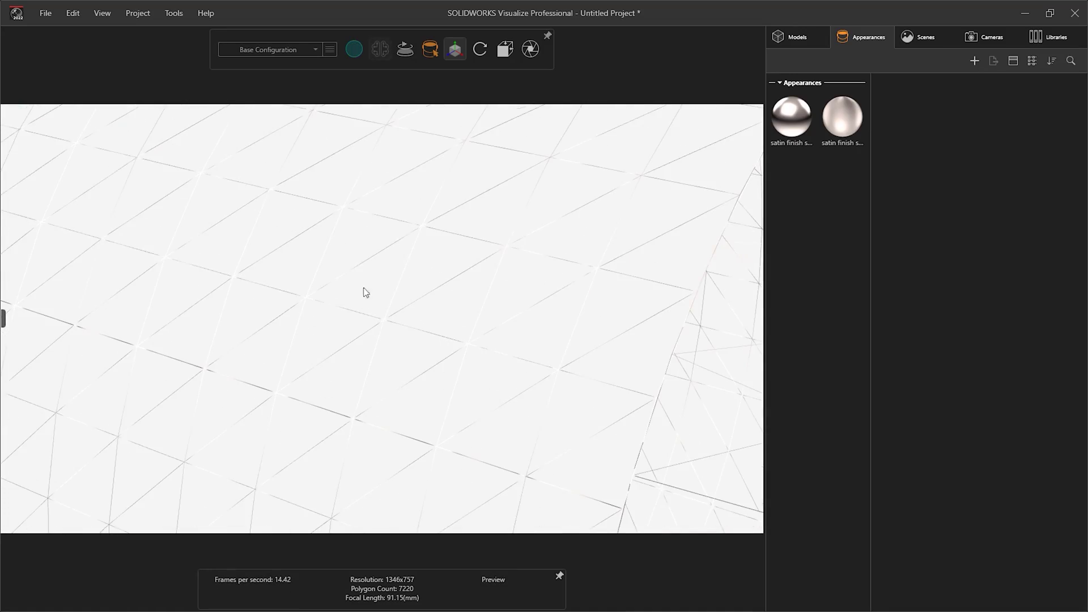
key(p)
Zoom out, select the bolt and view its satin finish's thread-normal.jpg bump texture.
scroll(564, 353, down, 8)
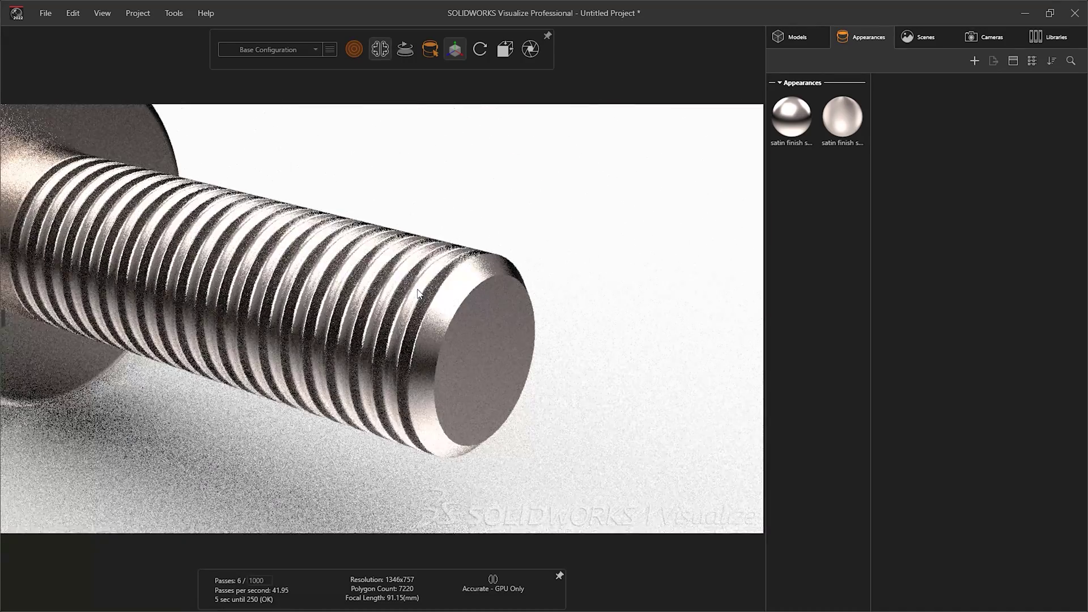
click(418, 293)
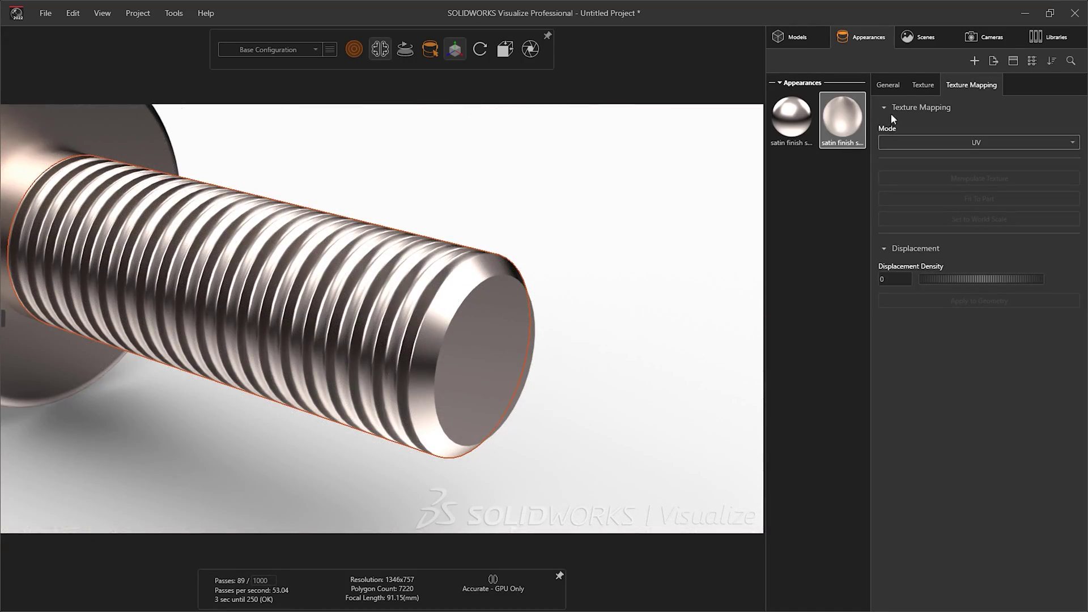
click(923, 85)
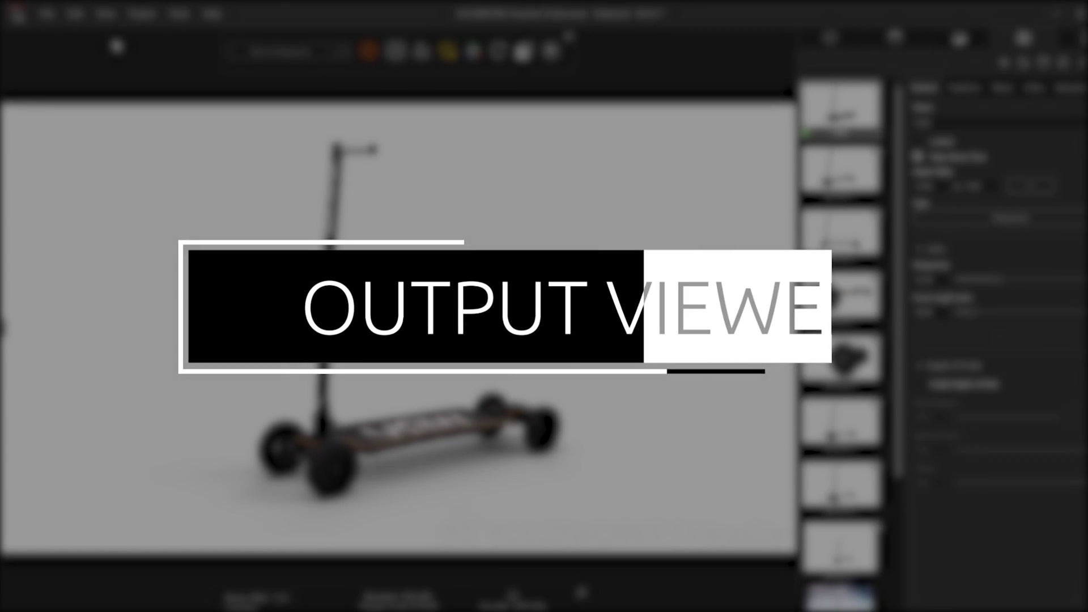
Open the Output Viewer and browse the front-view, salt-flat, palm-tree and bridge renders.
click(102, 13)
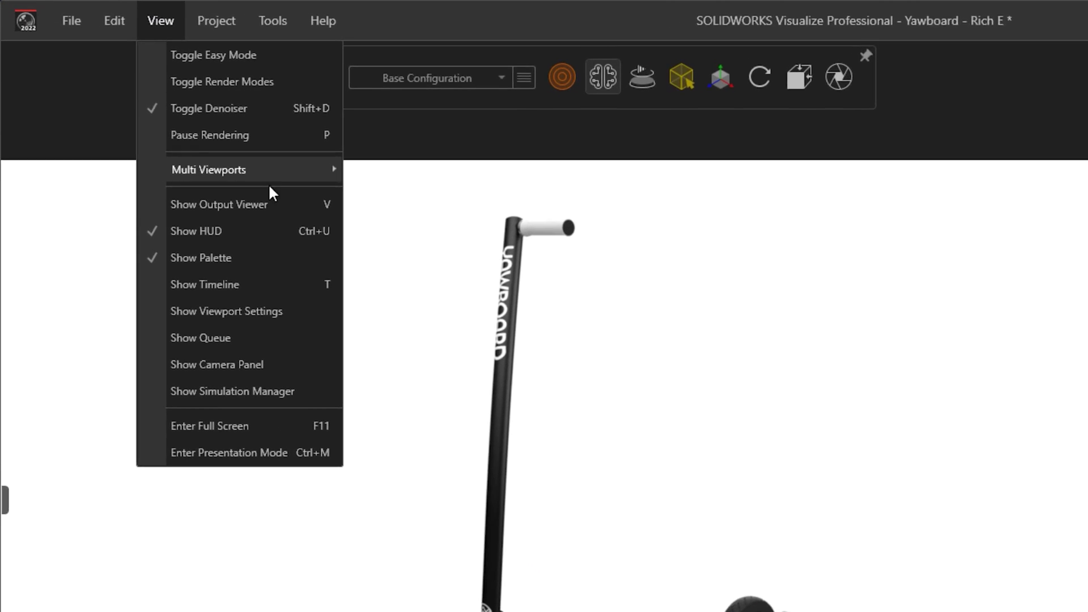
click(204, 150)
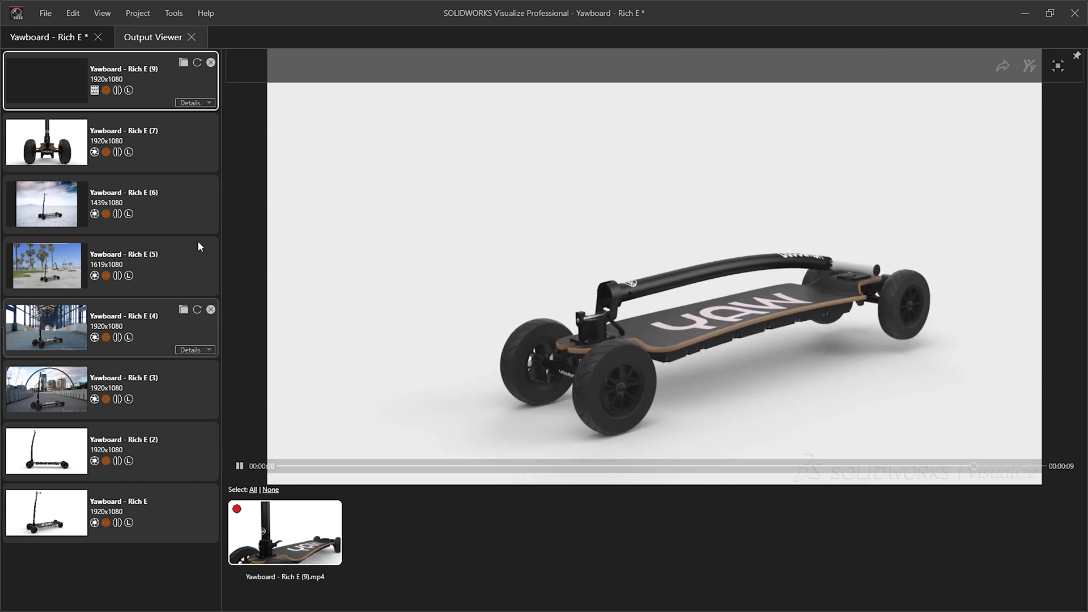
click(168, 157)
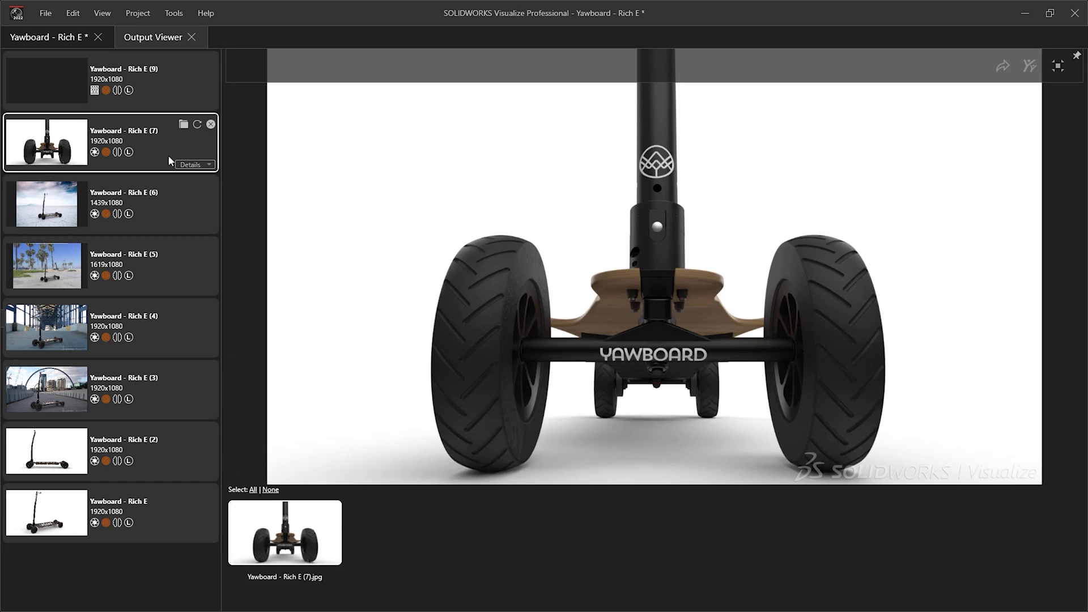
click(167, 207)
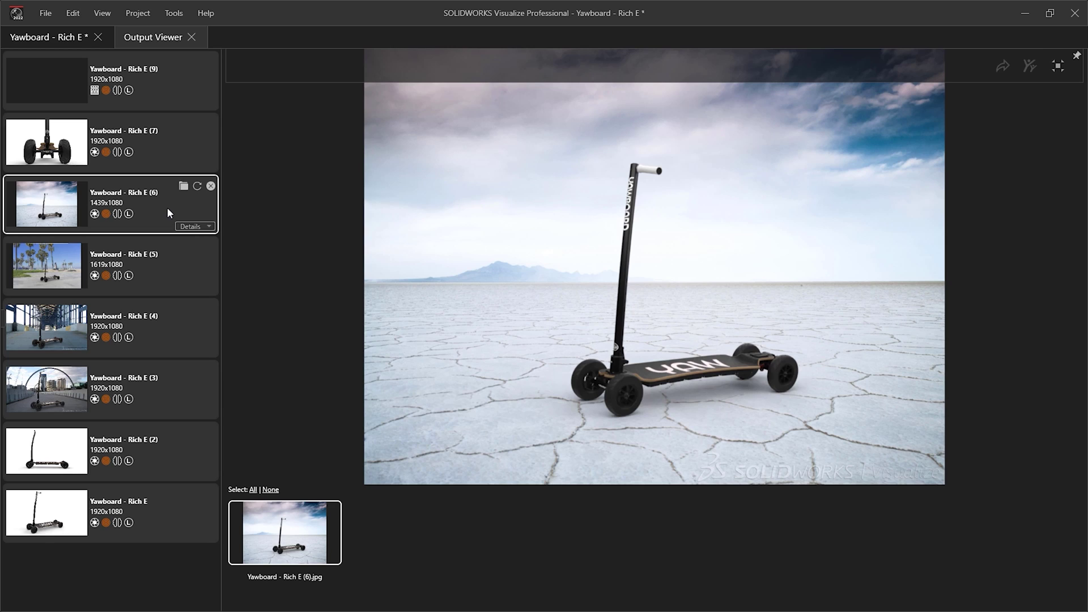
click(168, 273)
click(165, 321)
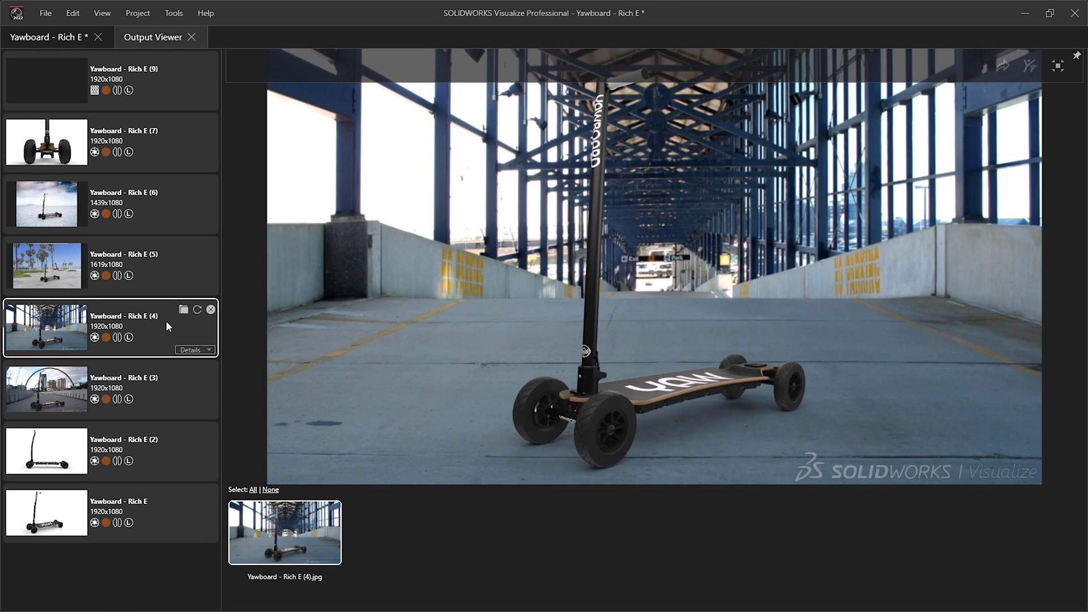
Inspect the first render's Beauty and Depth passes, then repeat that rendering.
click(159, 507)
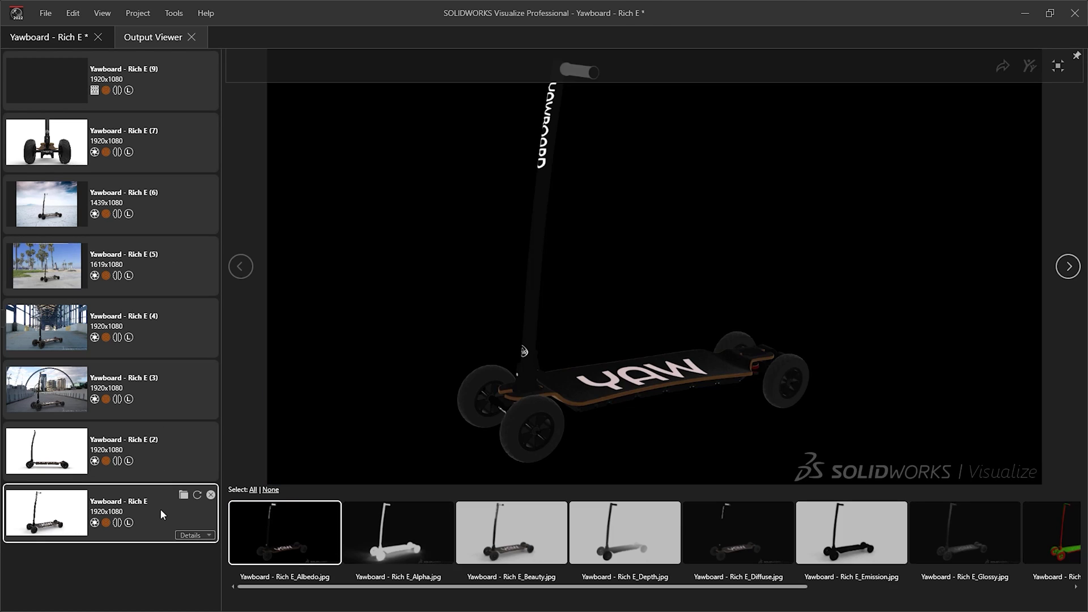
click(499, 556)
click(628, 552)
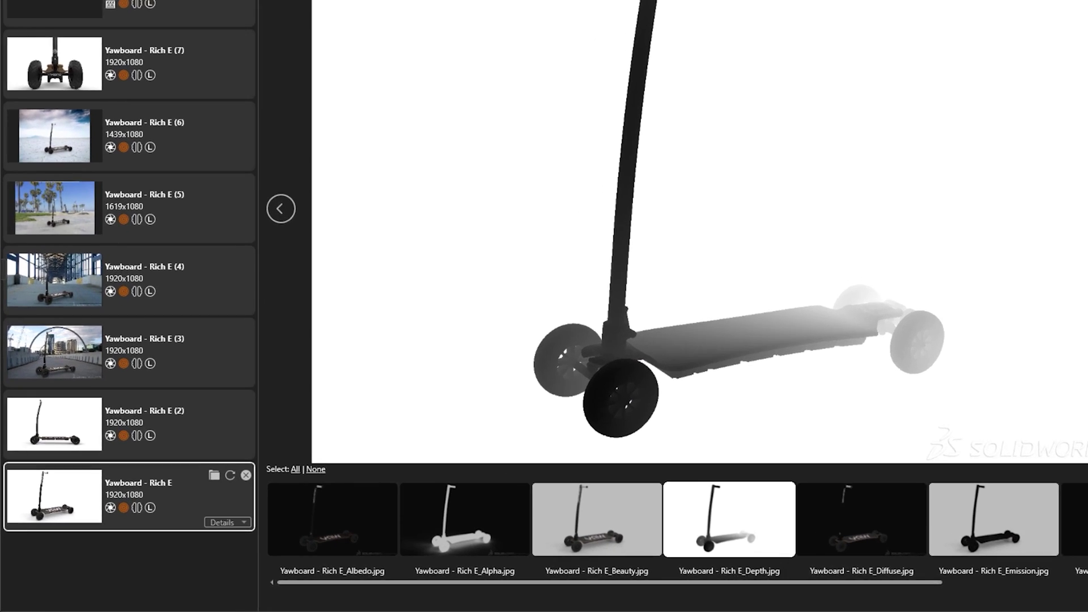
click(1051, 533)
click(690, 509)
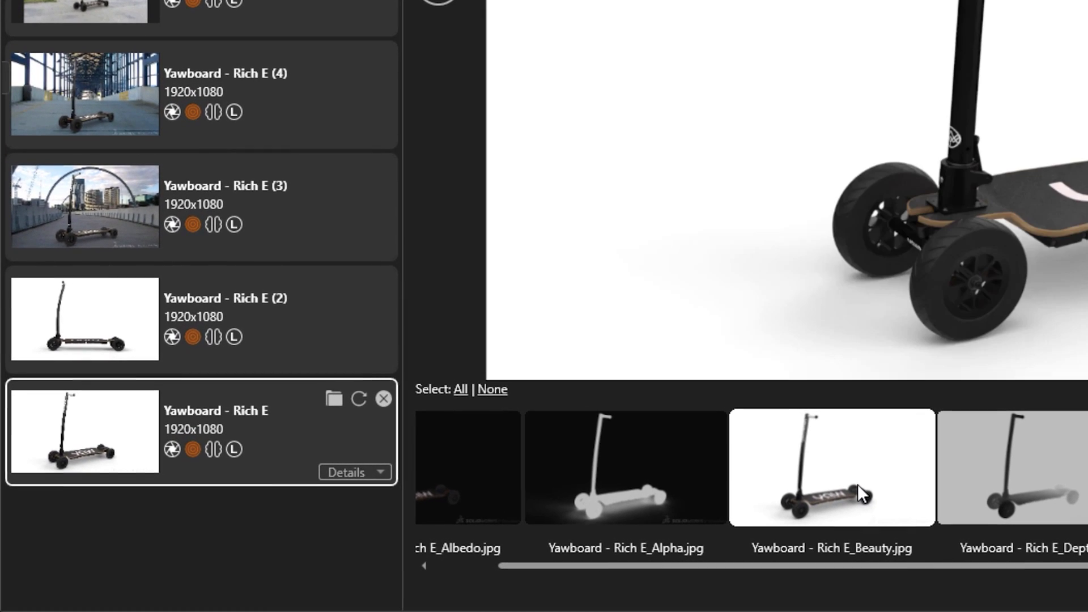
click(359, 399)
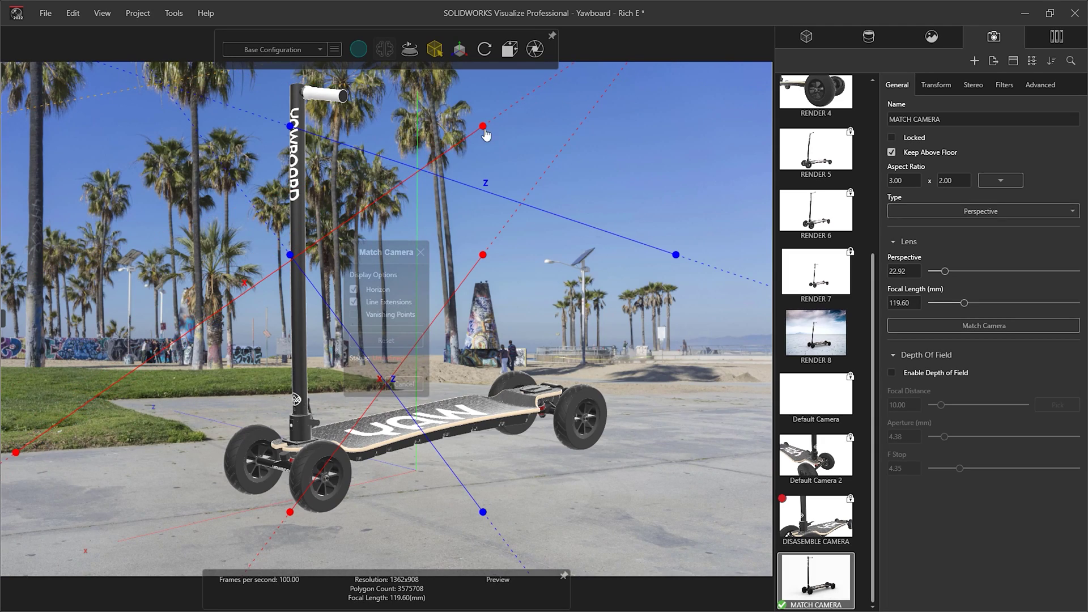
Align the red and blue match-camera guides with the pavement and accept the matched perspective.
drag(484, 134, 208, 446)
drag(253, 523, 57, 527)
drag(483, 255, 407, 489)
drag(290, 254, 107, 406)
drag(482, 512, 476, 539)
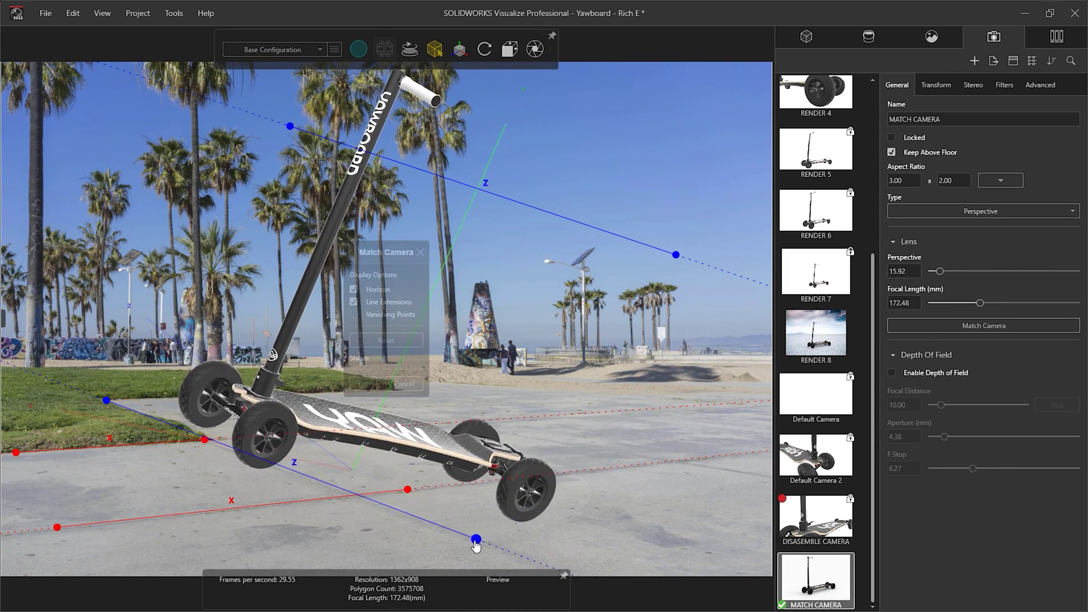
drag(676, 255, 741, 397)
drag(302, 197, 448, 384)
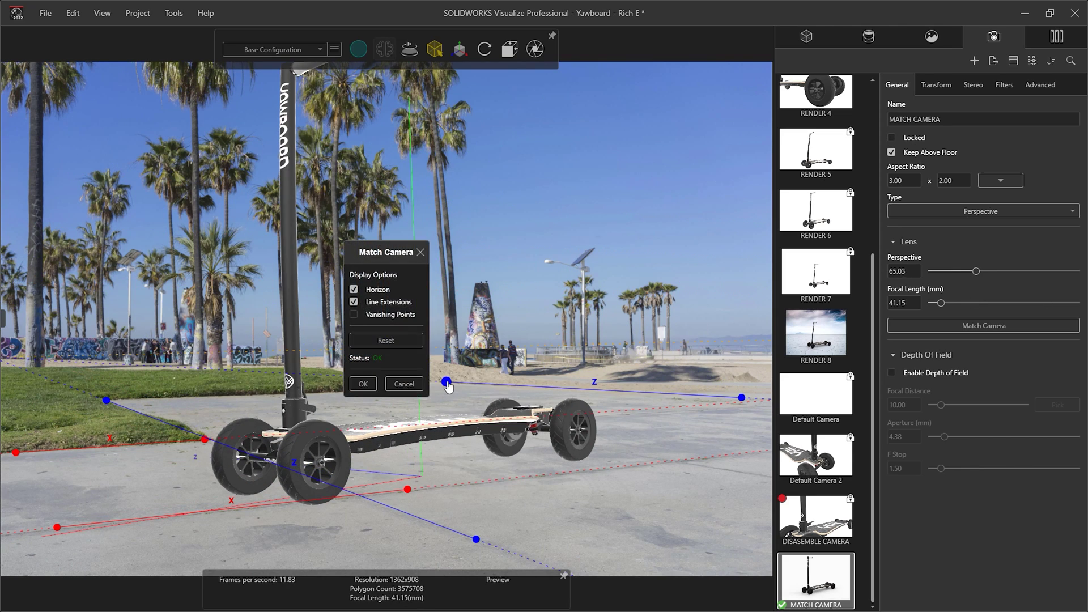
drag(378, 259, 642, 164)
click(627, 289)
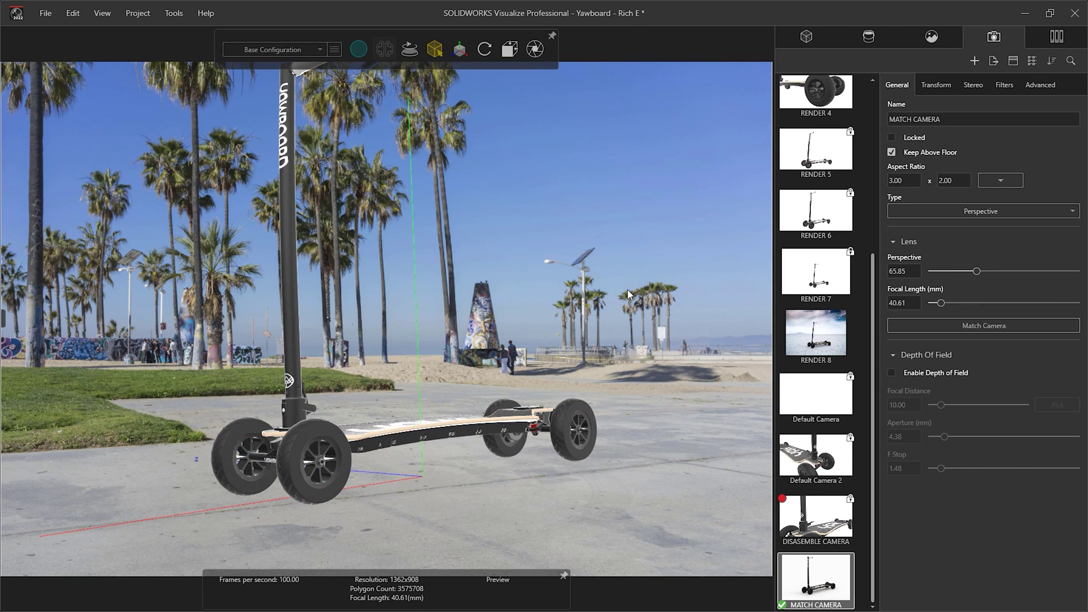
Switch rendering to Fast mode and zoom the camera.
key(m)
scroll(341, 409, down, 5)
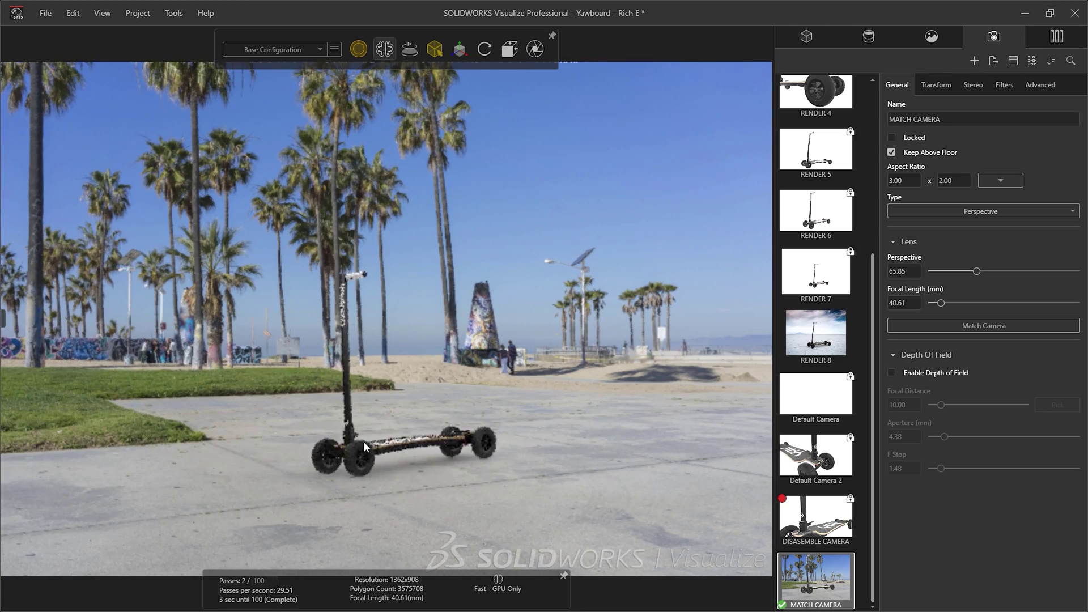
scroll(364, 441, up, 3)
scroll(391, 424, down, 2)
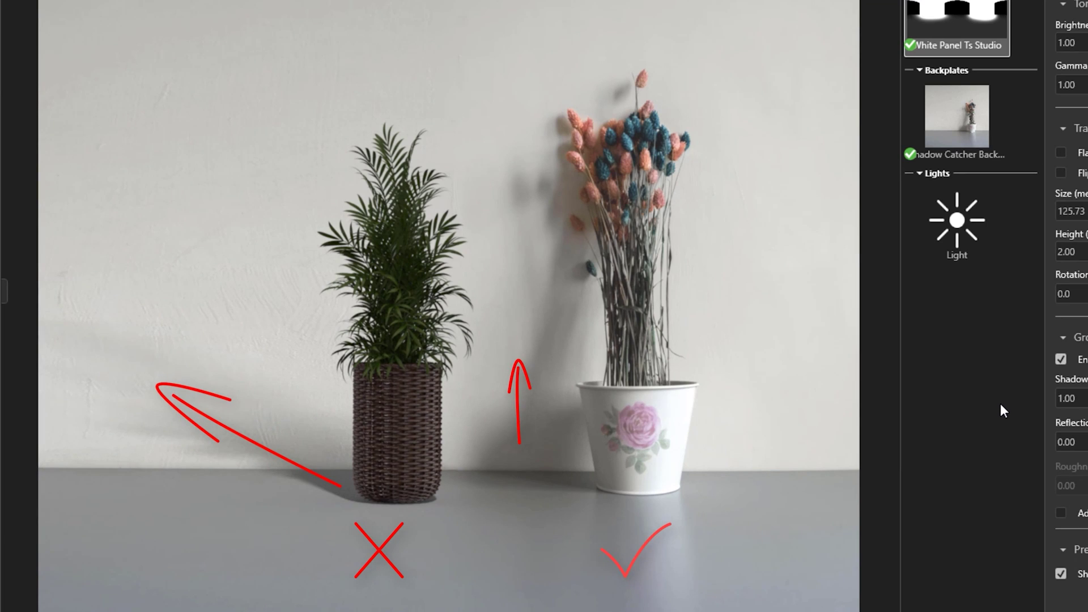
Disable the ground shadow catcher and unhide the Wall and Wall 2 models.
click(1059, 359)
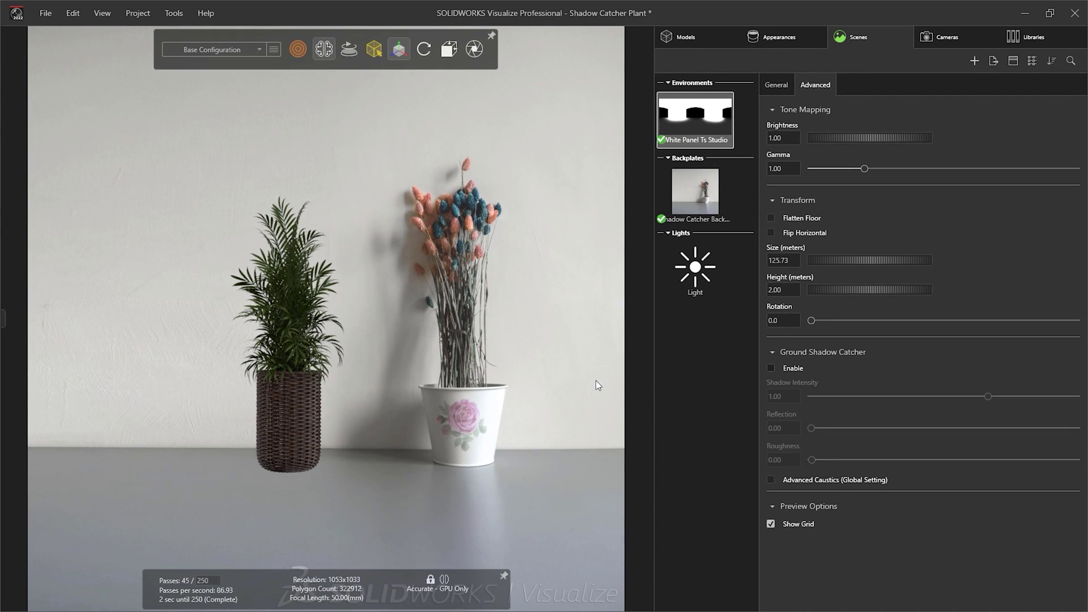
click(682, 37)
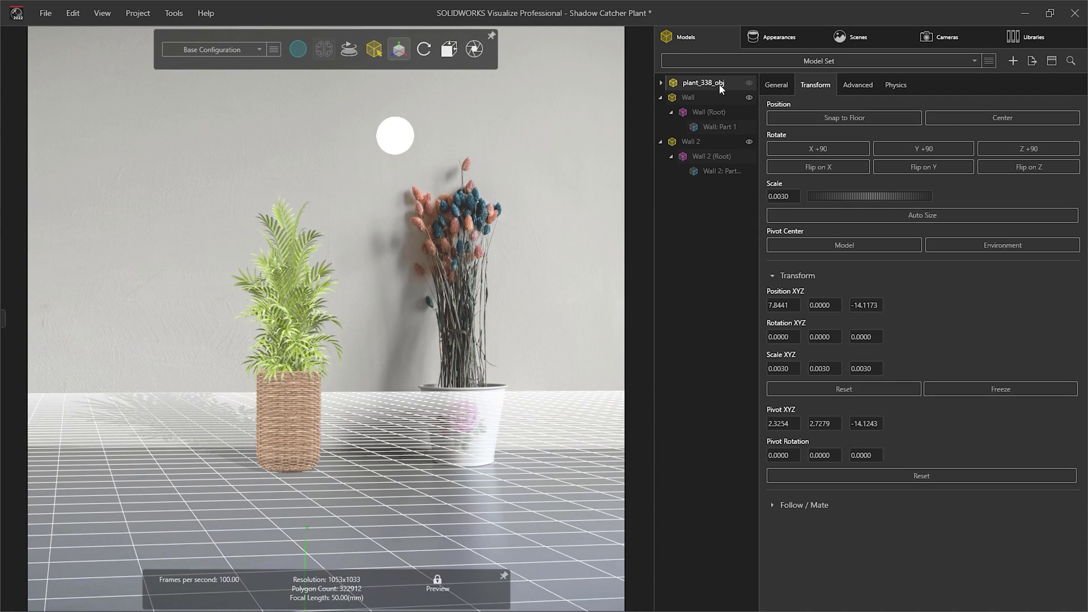
click(749, 98)
click(749, 143)
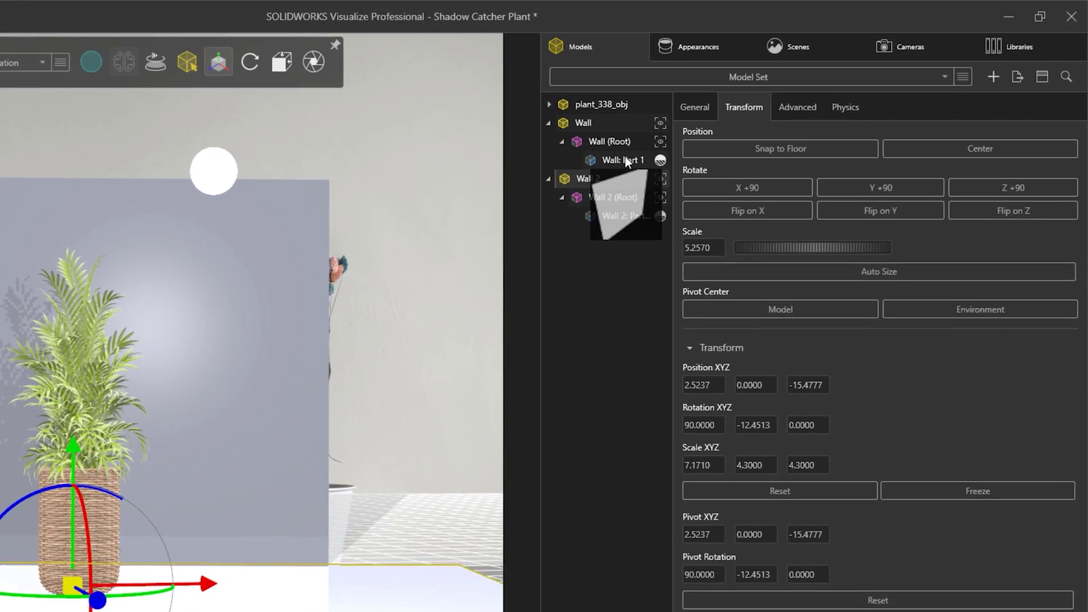
Make Wall: Part 1 a shadow catcher, then deselect it and switch to Accurate rendering.
click(624, 159)
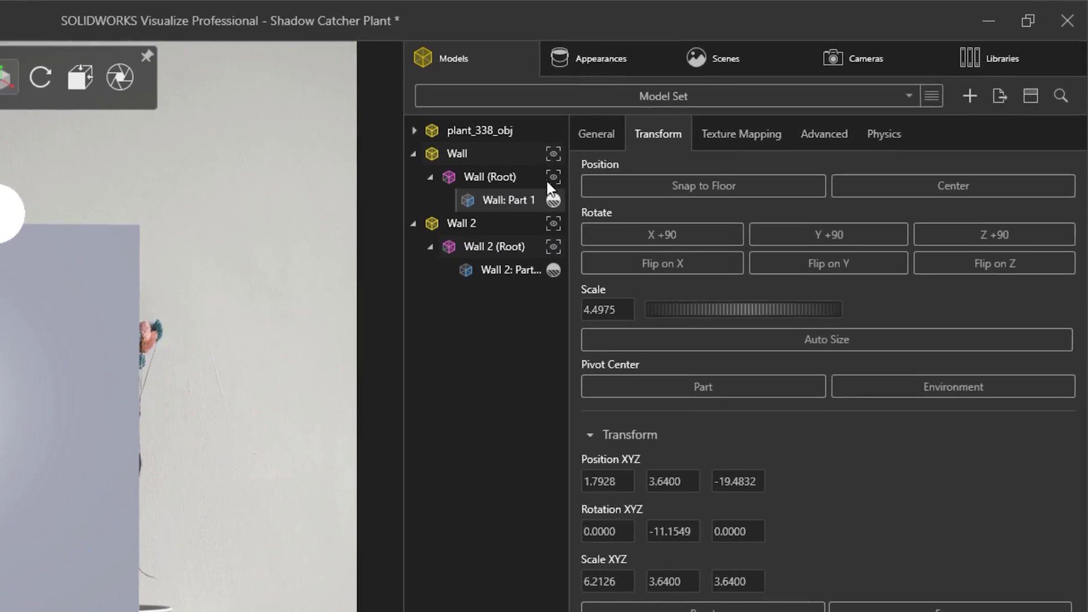
click(695, 111)
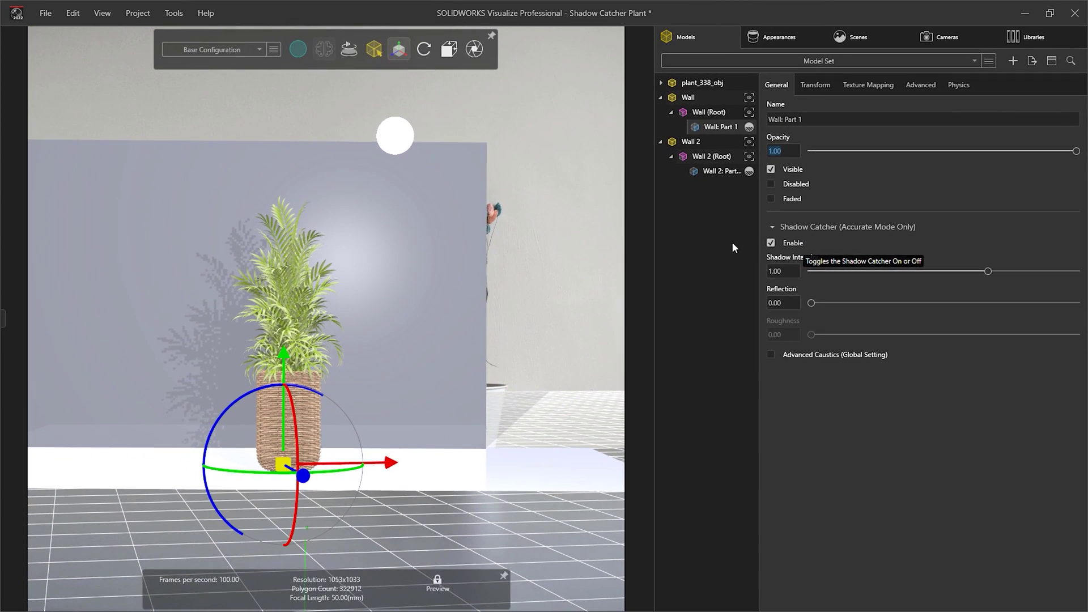
click(621, 245)
key(m)
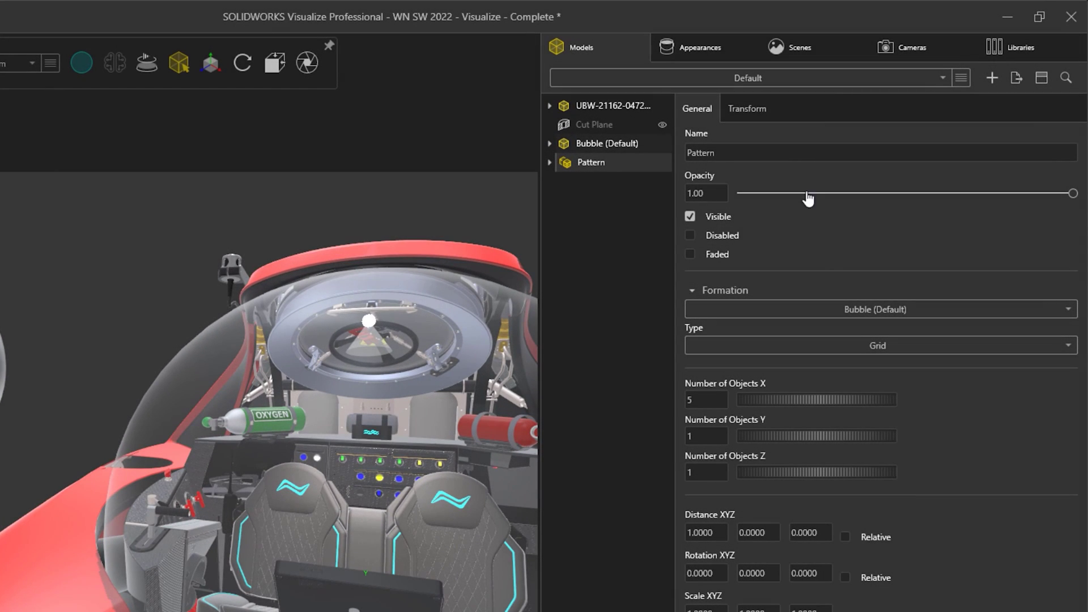
Make the bubble pattern a Scatter of 55 objects with Y minimum -1 and uniform scale.
click(922, 349)
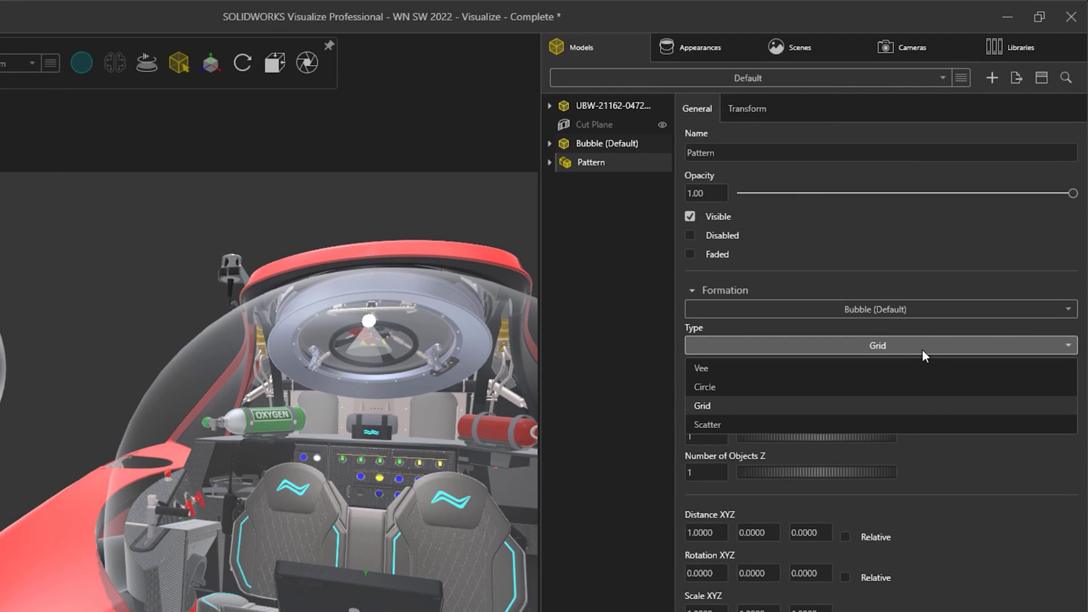
click(939, 422)
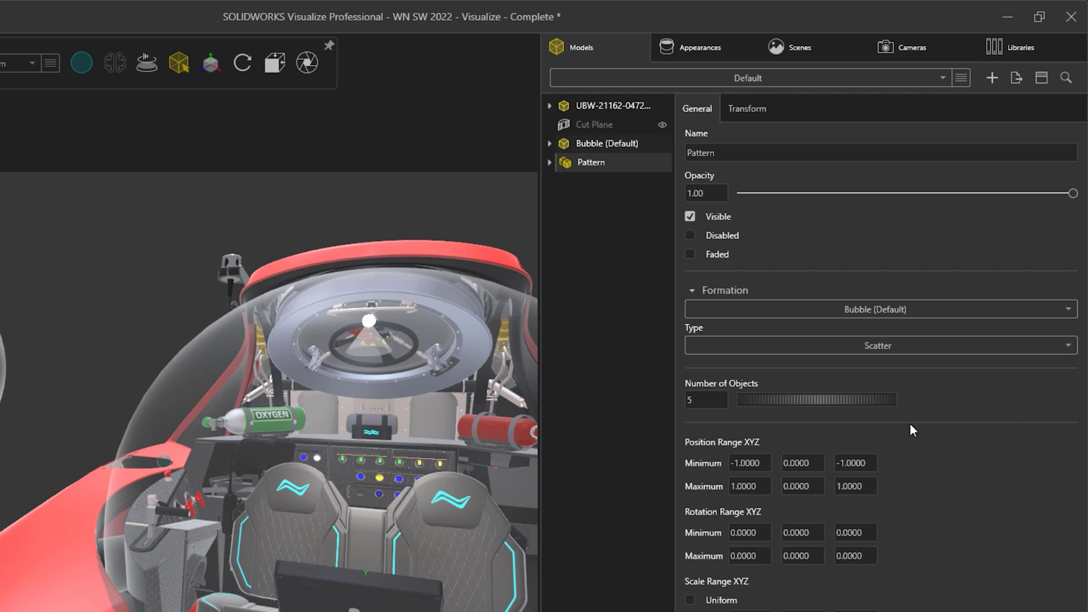
click(714, 408)
text(55)
click(799, 463)
text(-1)
key(Return)
click(690, 599)
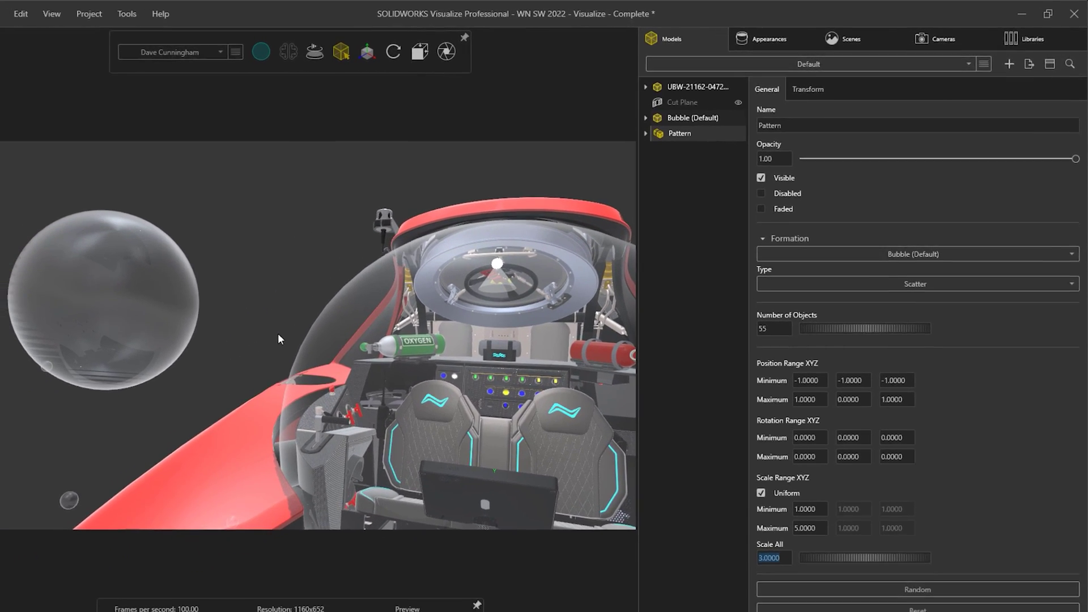
View the whole submarine and randomize the bubble positions twice.
click(110, 410)
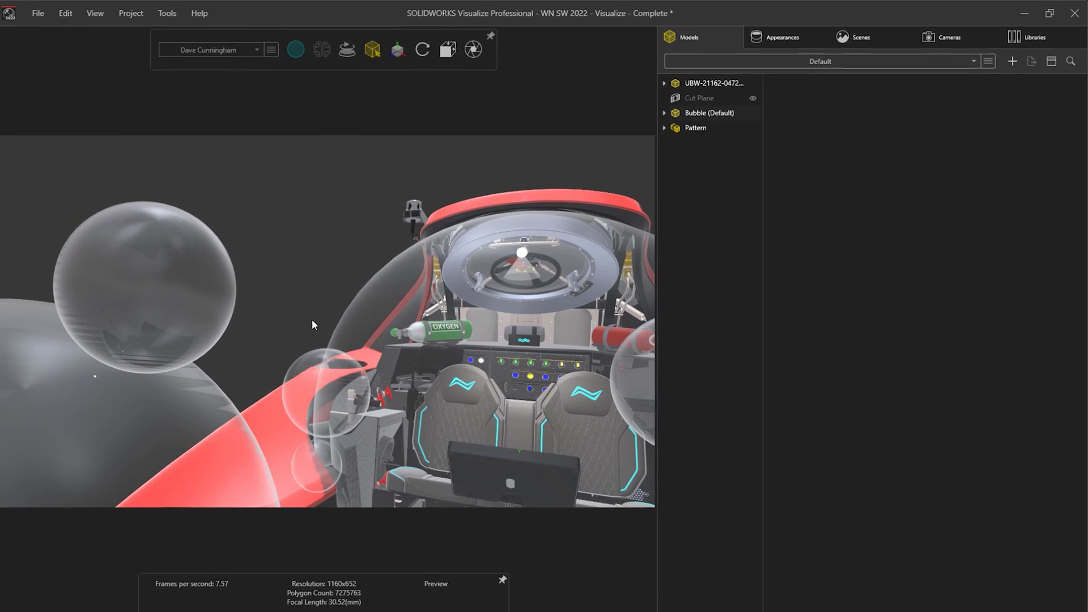
drag(317, 316, 362, 321)
click(728, 131)
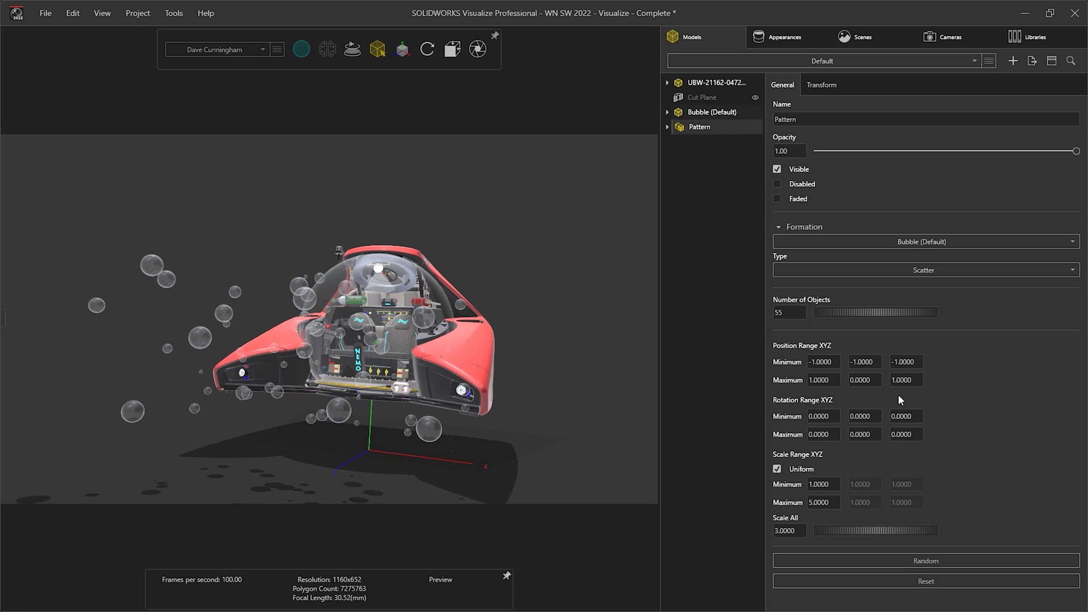
click(939, 563)
click(938, 563)
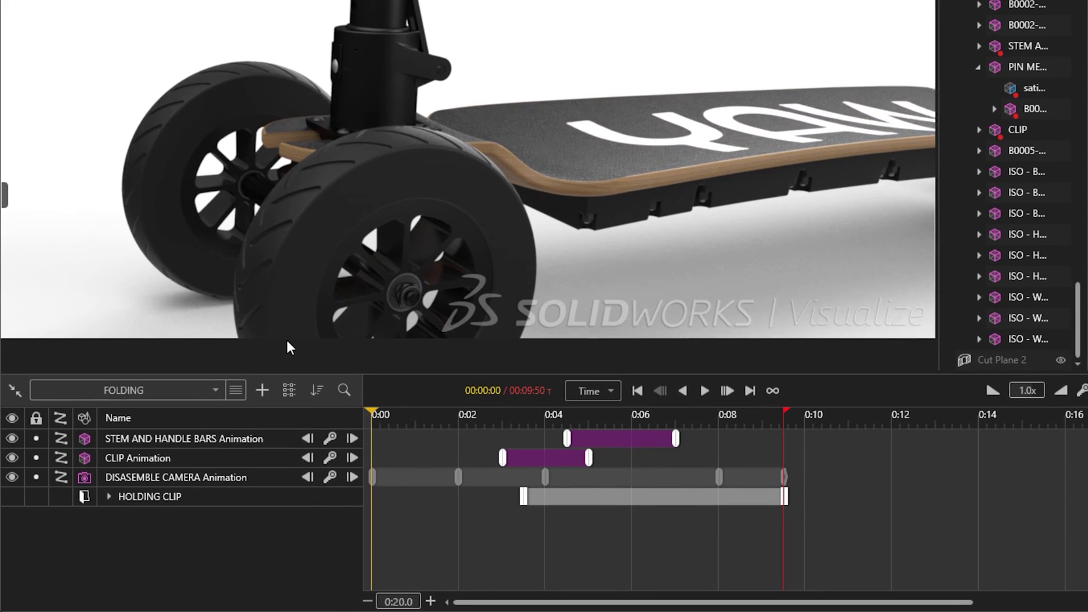
Keep the FOLDING study selected and look over the study management and track sort/filter menus.
click(215, 393)
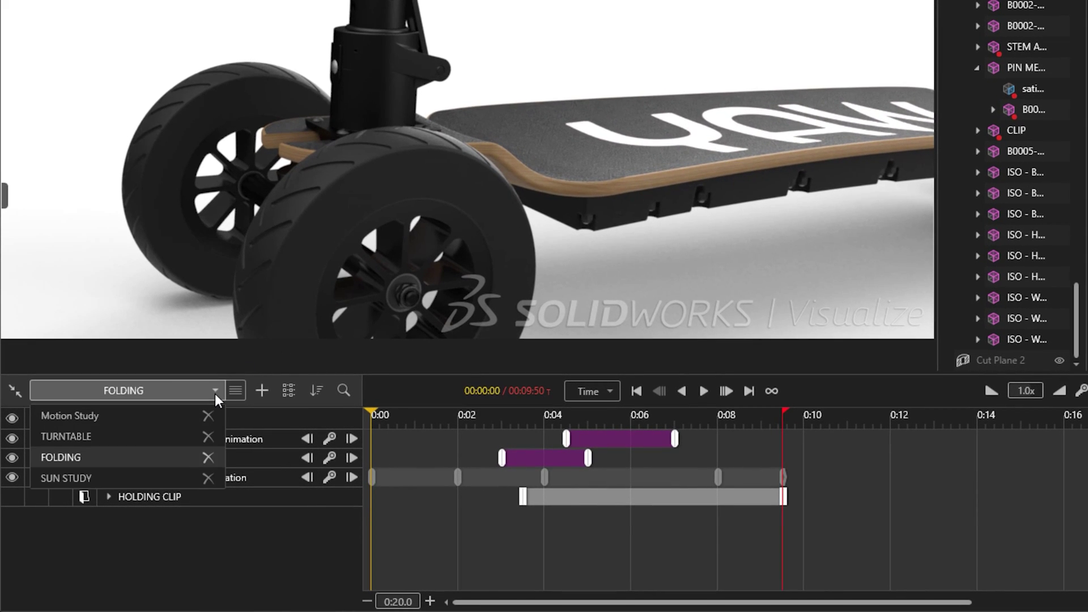
click(215, 393)
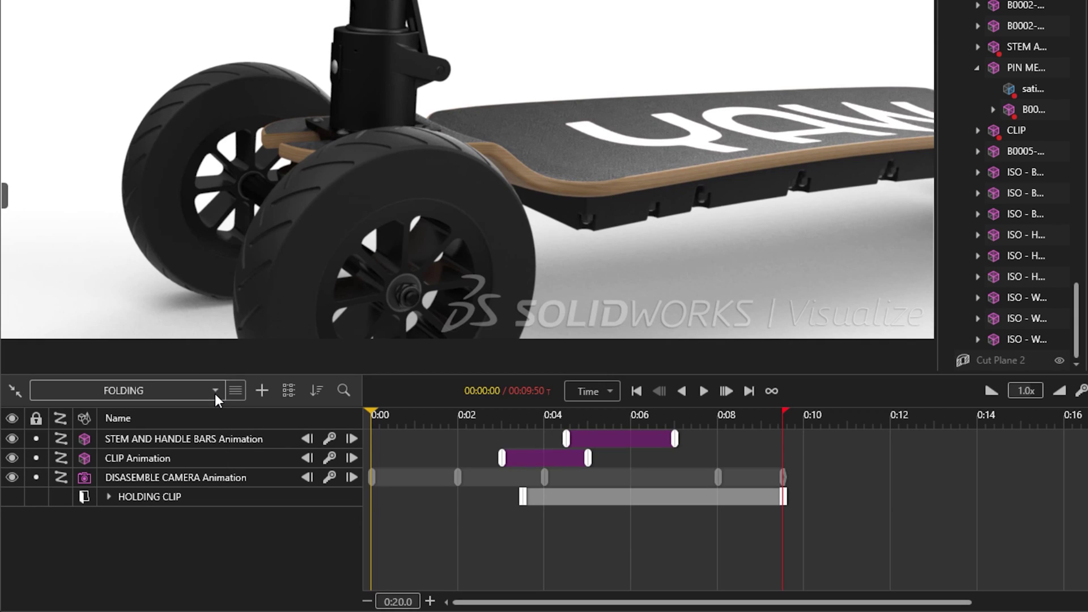
click(235, 390)
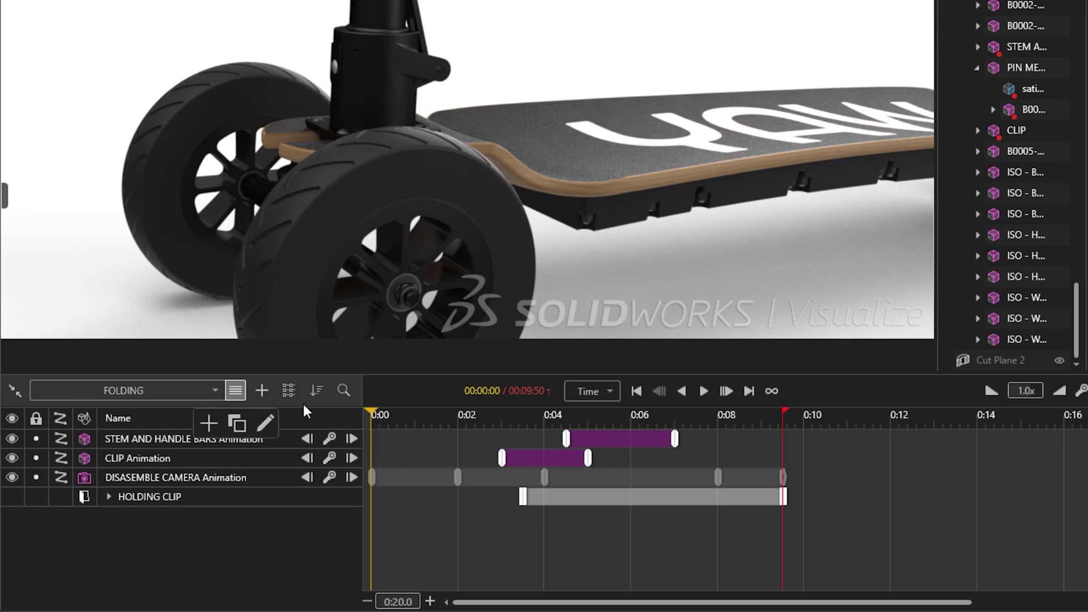
click(317, 390)
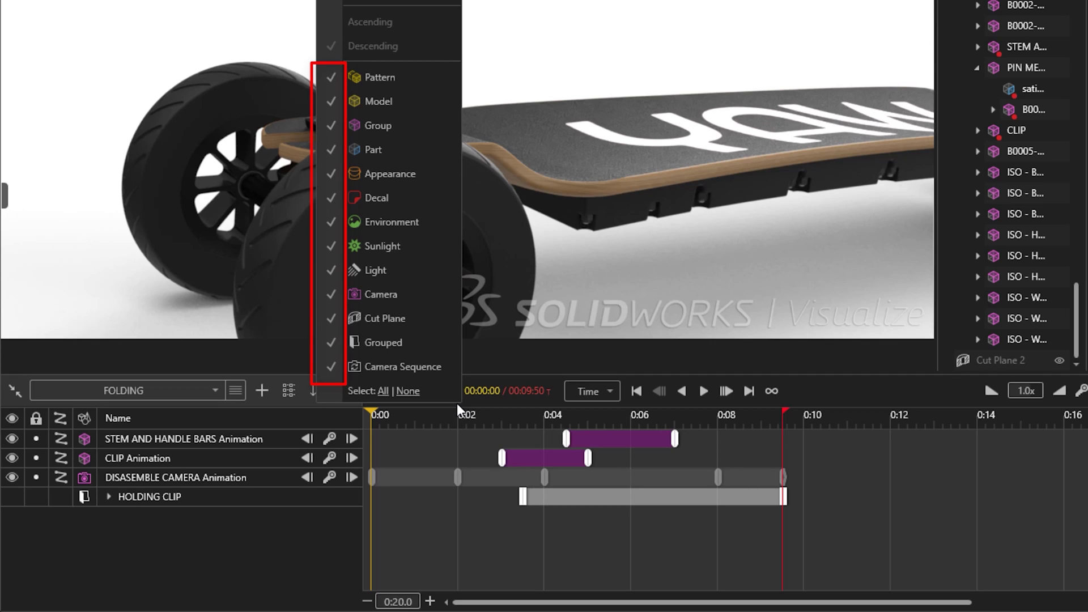
click(281, 517)
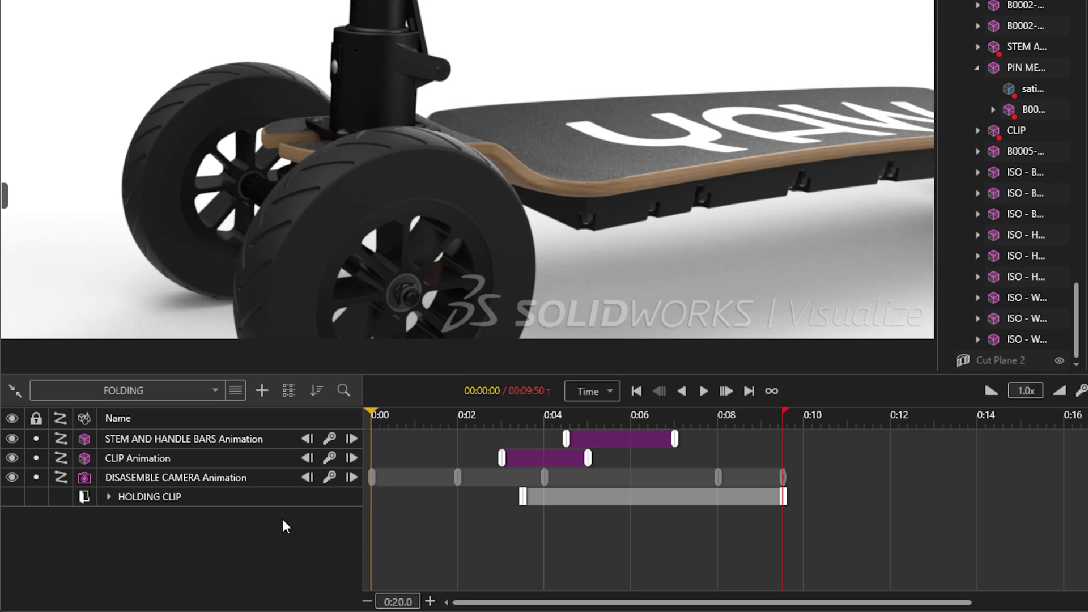
click(107, 496)
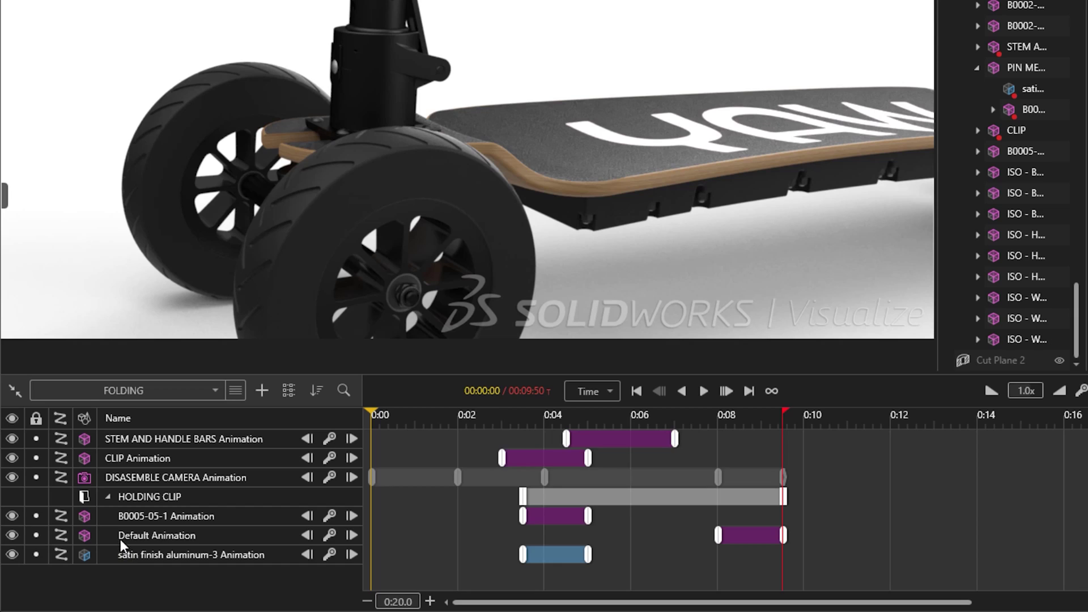
click(108, 497)
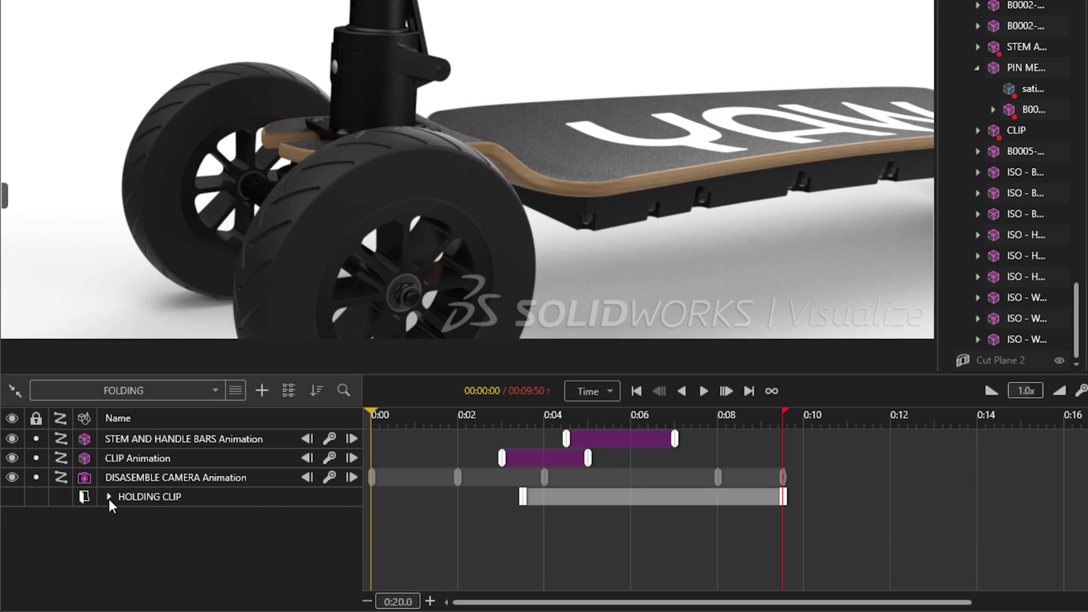
Create a new Camera Sequence Animation track in the timeline.
click(261, 391)
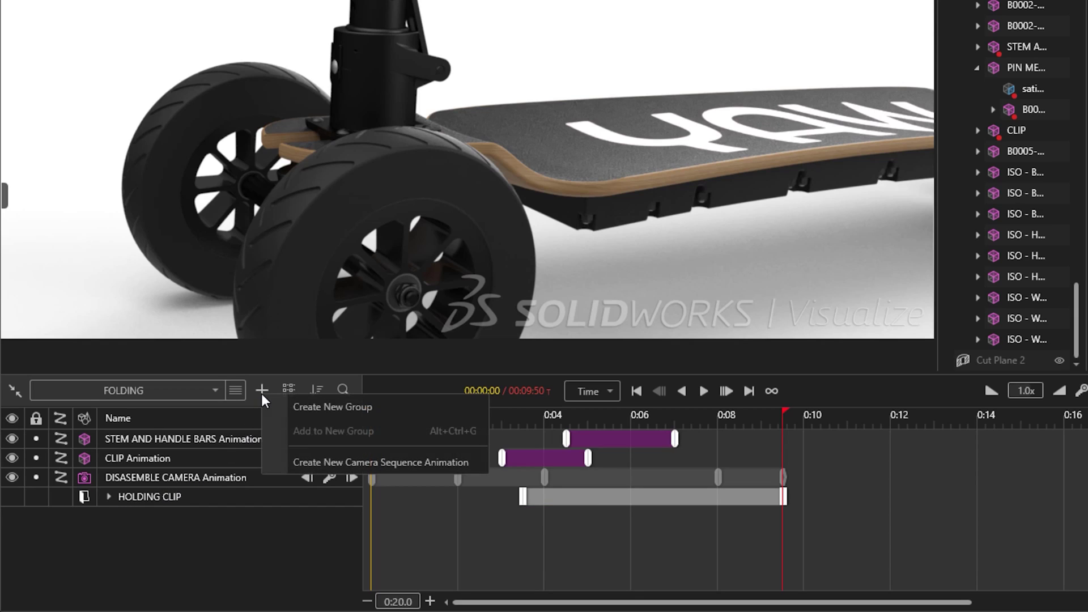
click(316, 462)
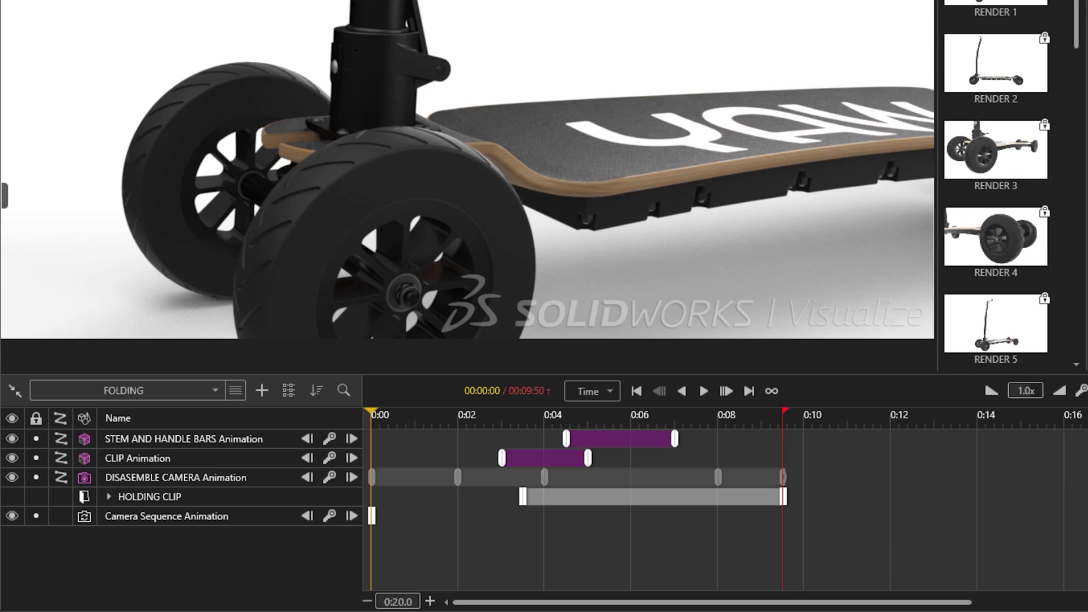
scroll(1015, 174, down, 5)
Add a keyframe for Animation Camera 1 and place its clip in the Camera Sequence track.
double_click(1015, 173)
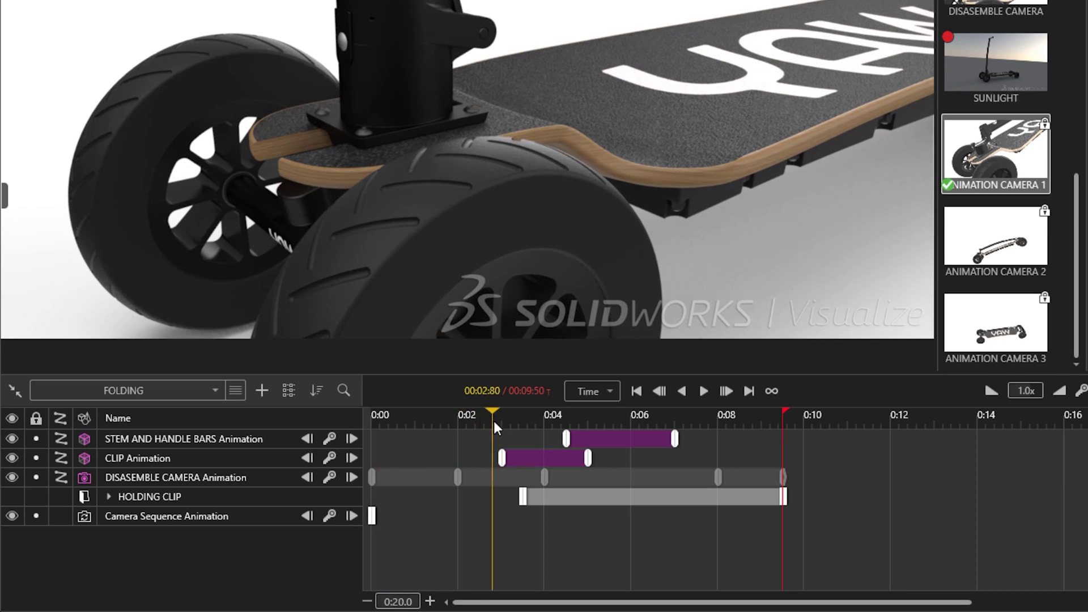
right_click(988, 179)
click(1036, 438)
drag(238, 539, 238, 517)
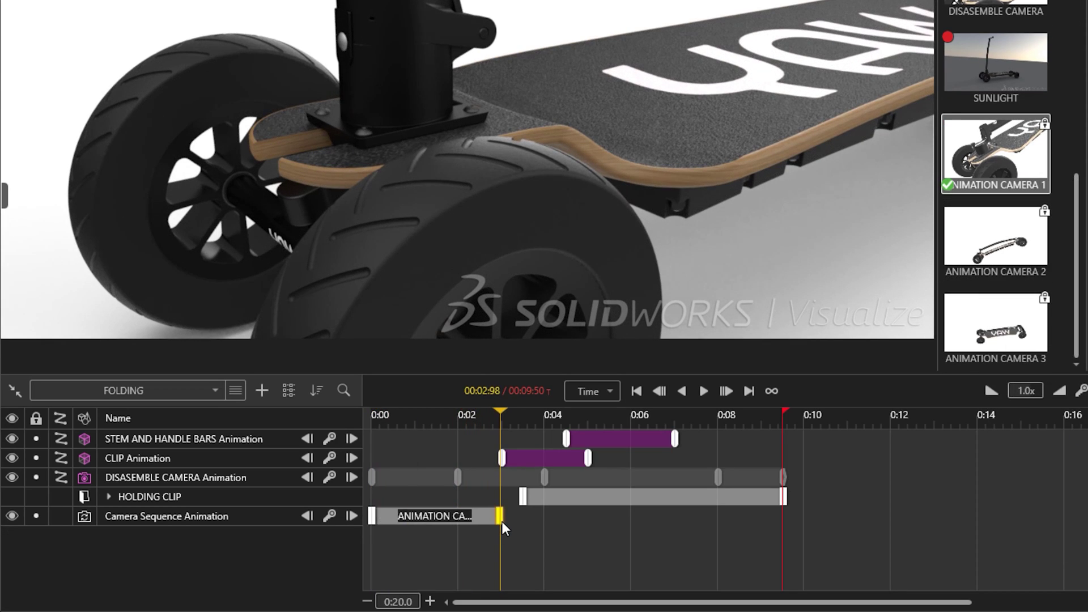